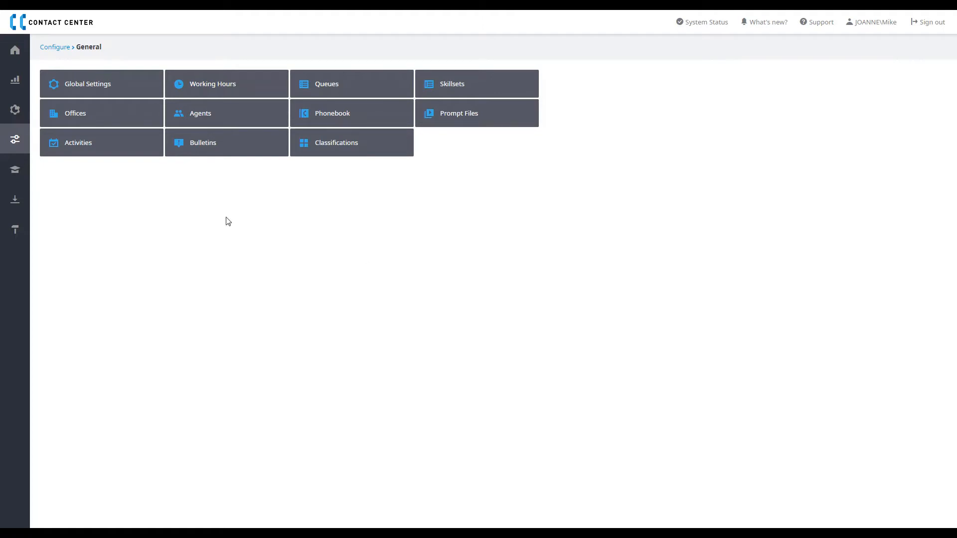
Step: Add a working hours schedule named "24/7" with the description "Open 24/7"
left_click(219, 91)
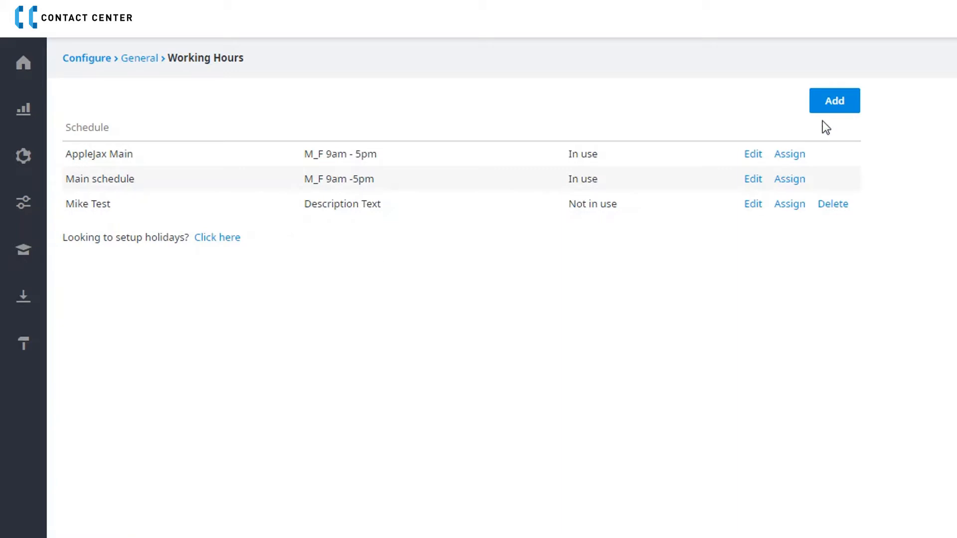
left_click(833, 105)
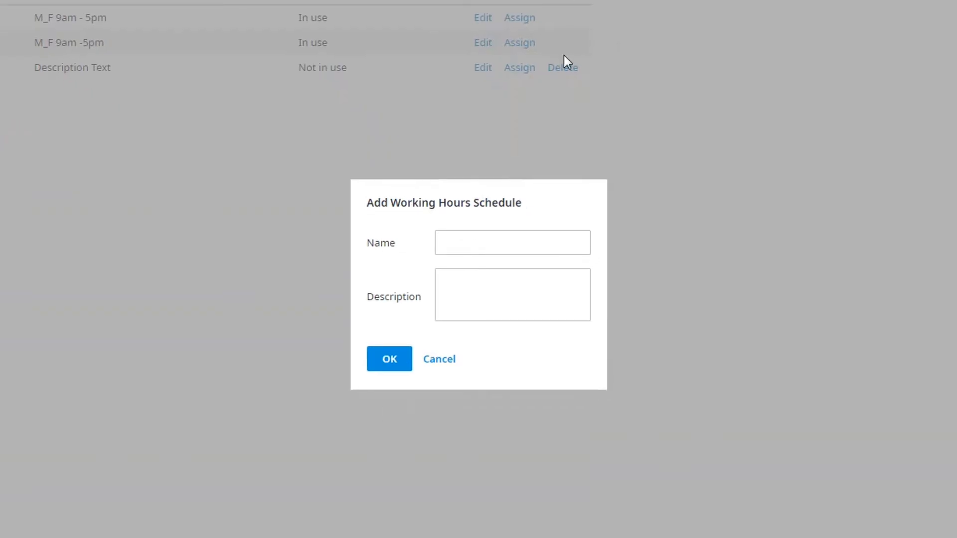
left_click(489, 243)
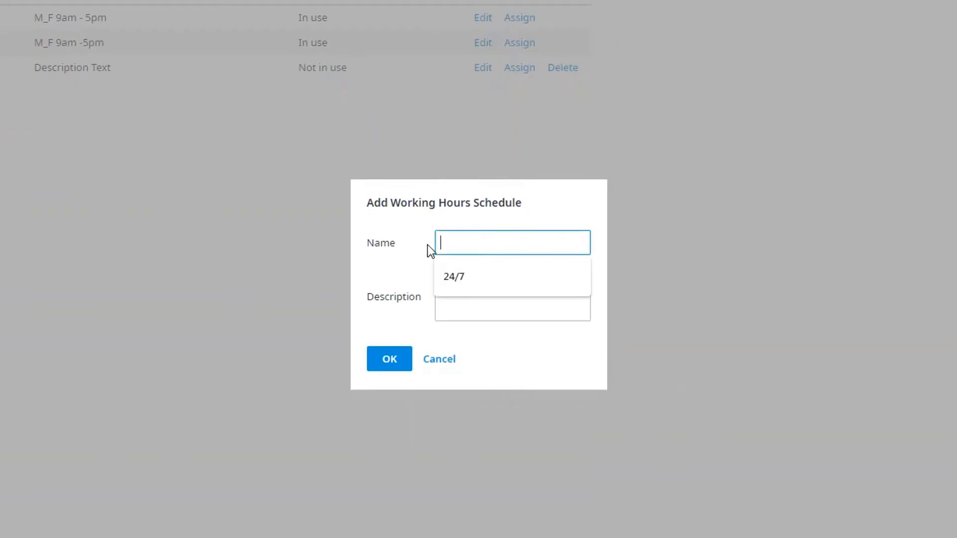
left_click(455, 277)
left_click(461, 290)
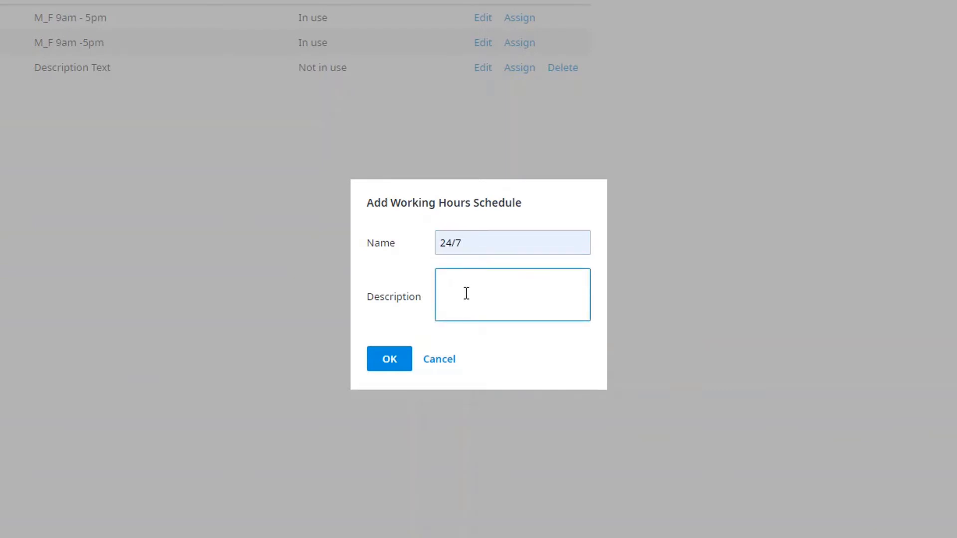
type("Open 24/7")
left_click(389, 359)
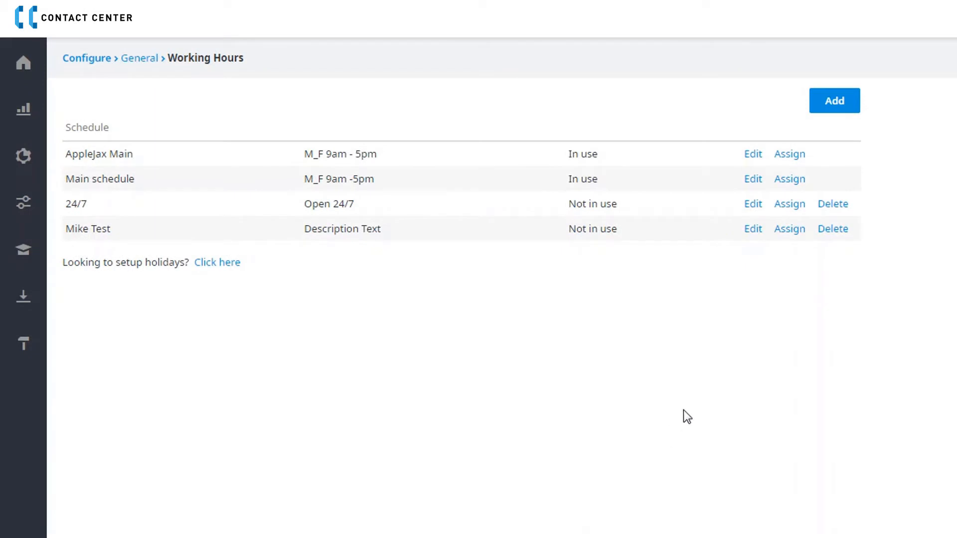
Step: Open the 24/7 schedule for editing and start a new Sunday open interval described "Open 24/7"
left_click(753, 205)
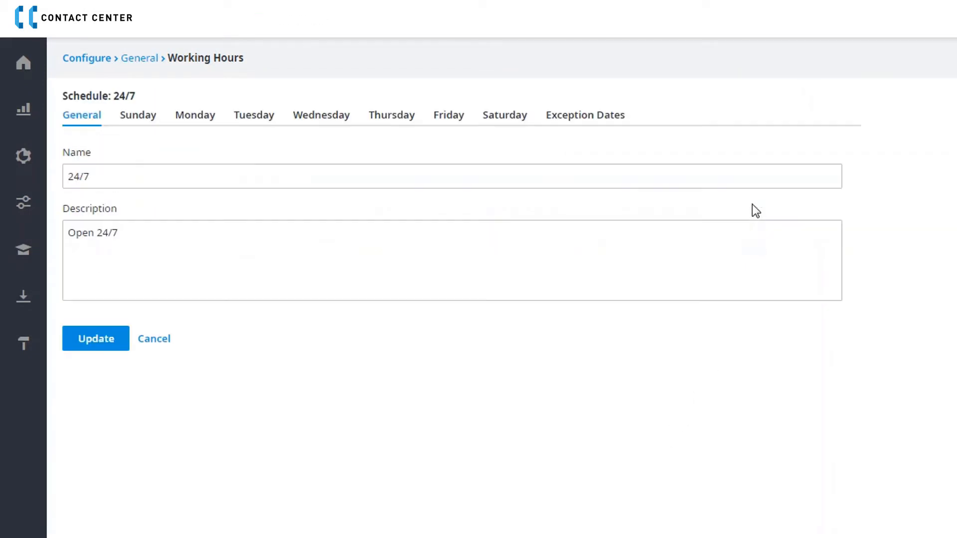
left_click(196, 173)
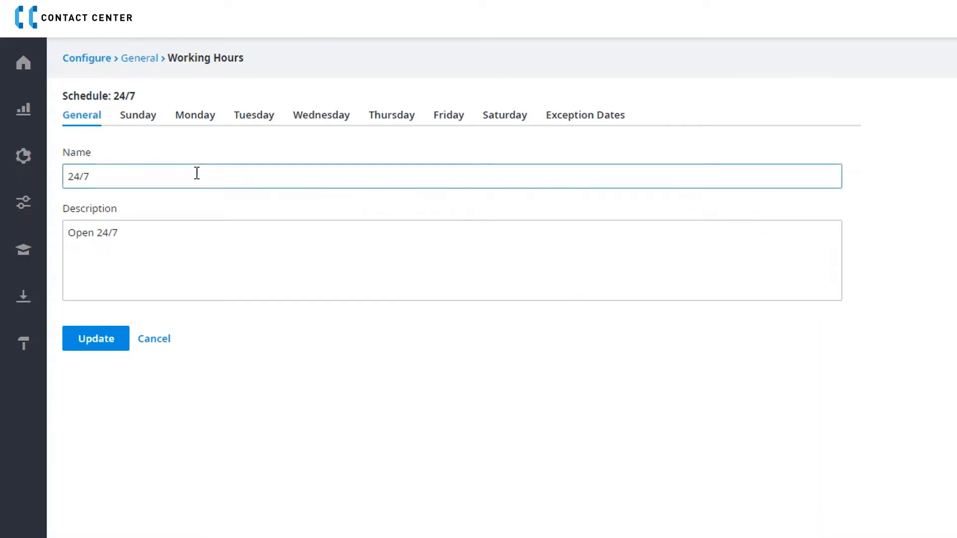
left_click(234, 232)
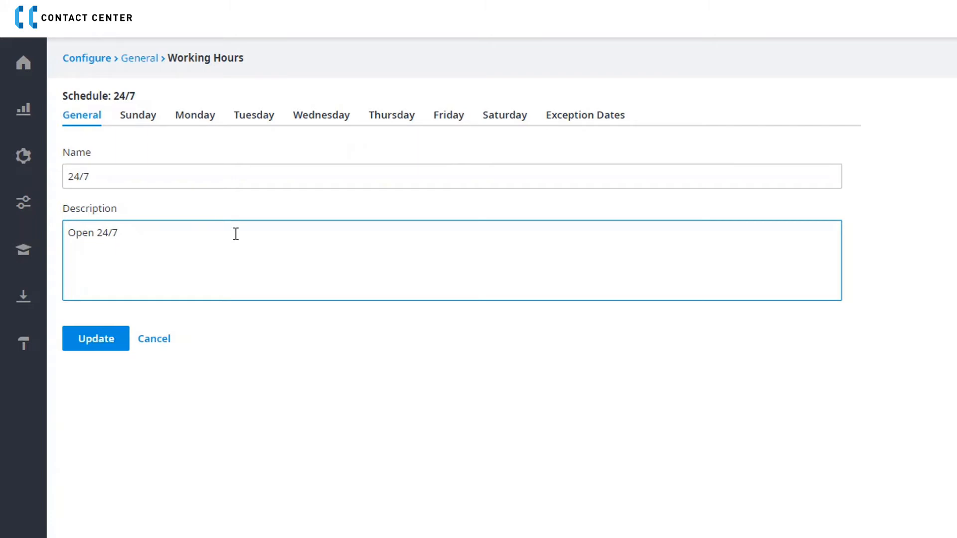
left_click(146, 124)
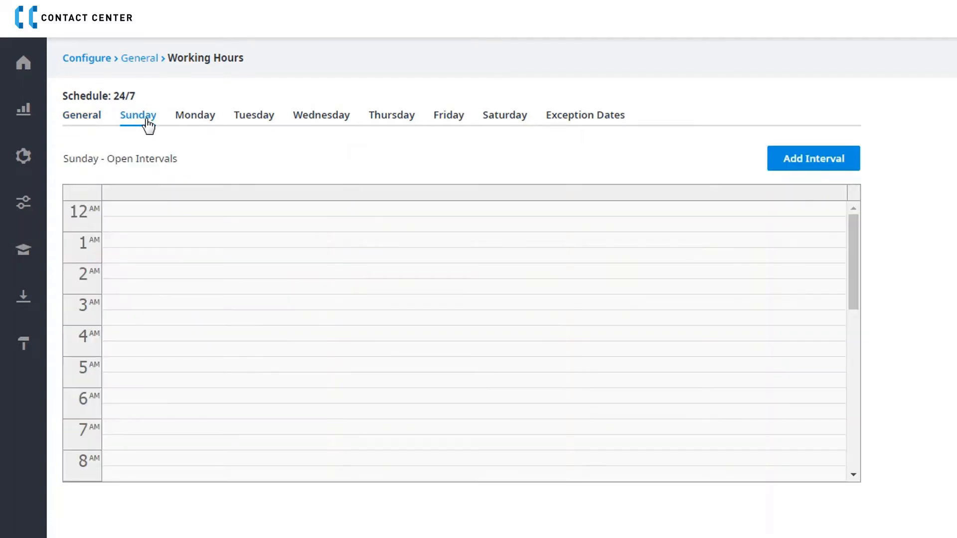
left_click(805, 164)
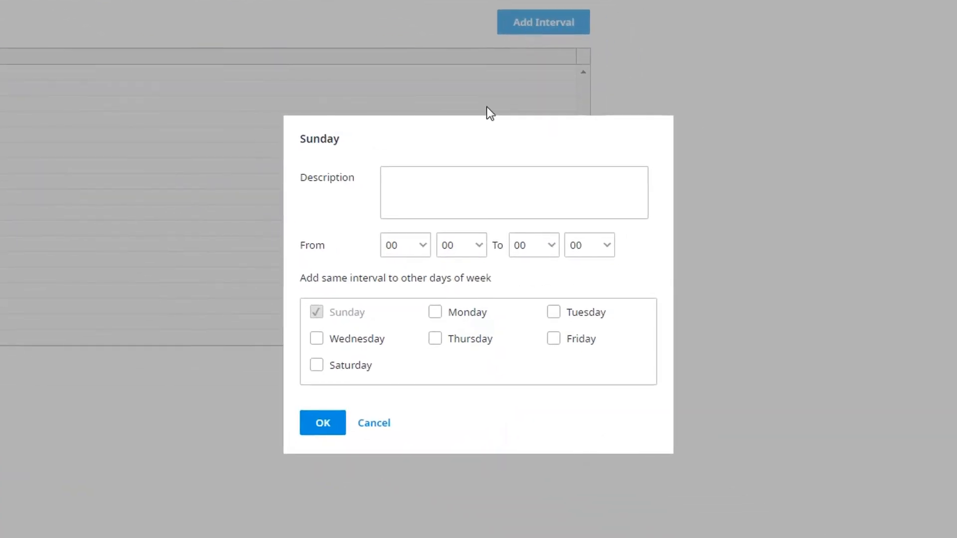
left_click(630, 278)
type("Open")
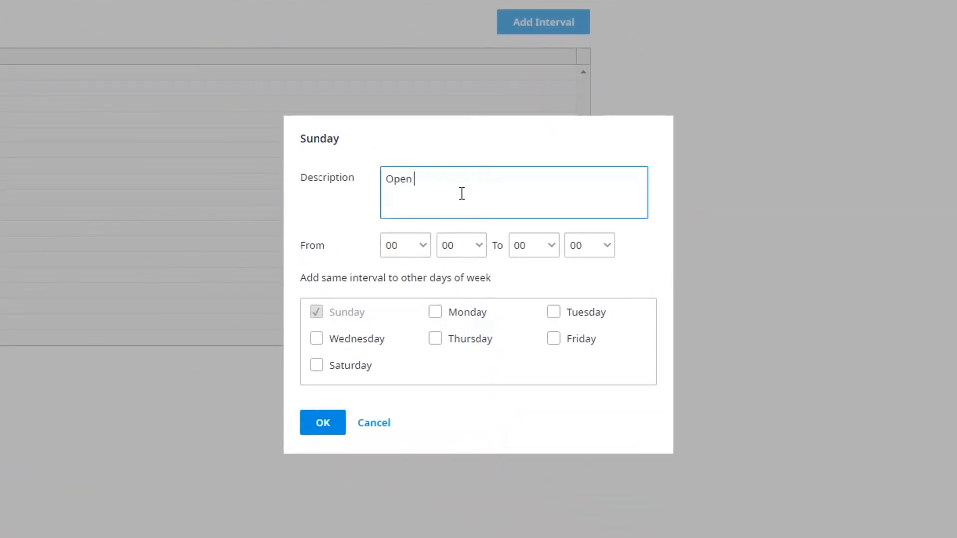
type(" 24/7")
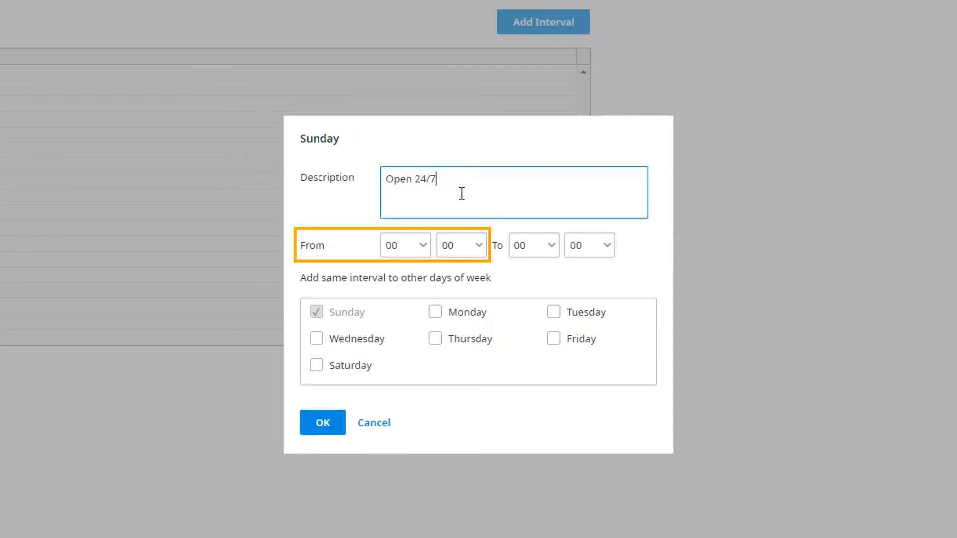
Step: Set the end time of the Sunday interval to 23:59
left_click(546, 245)
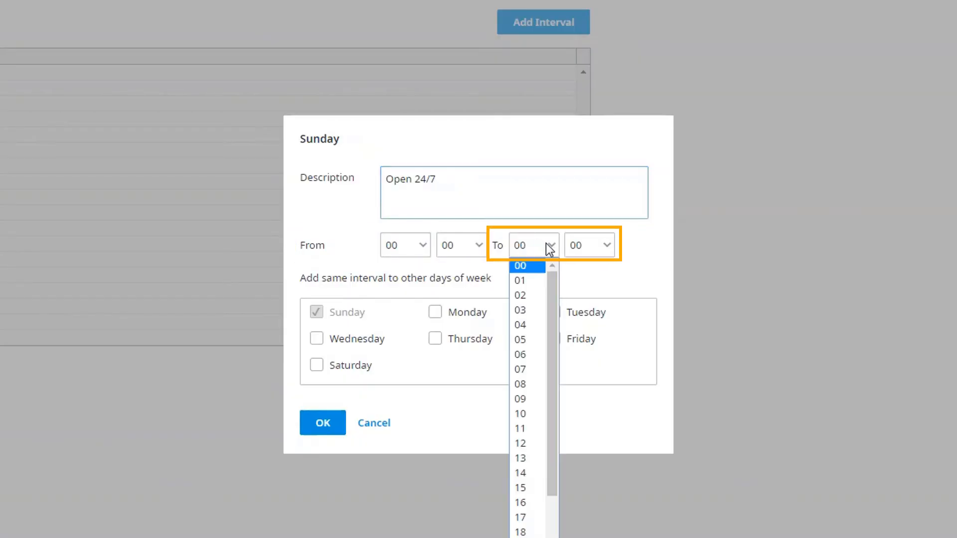
left_click_drag(549, 309, 548, 424)
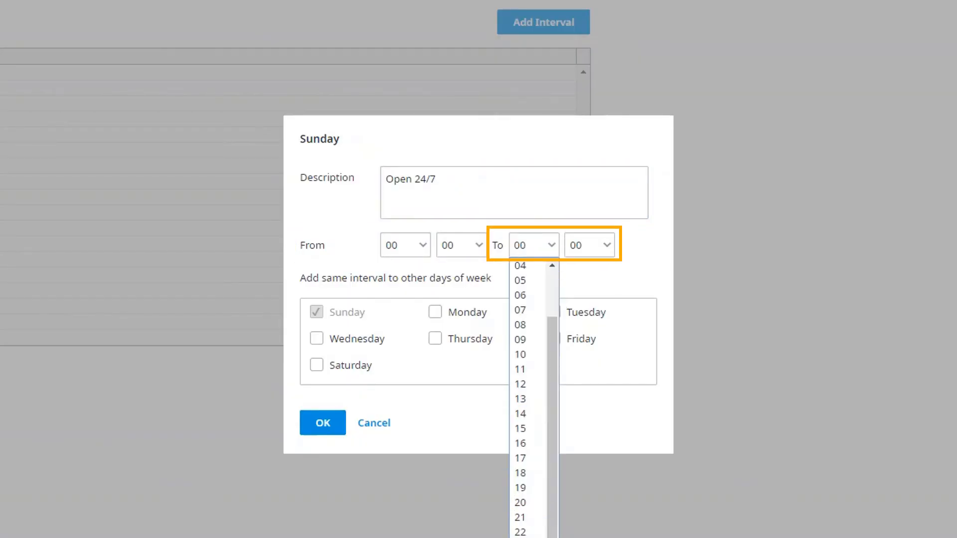
left_click(520, 537)
left_click(606, 241)
left_click_drag(609, 275, 604, 493)
left_click(578, 537)
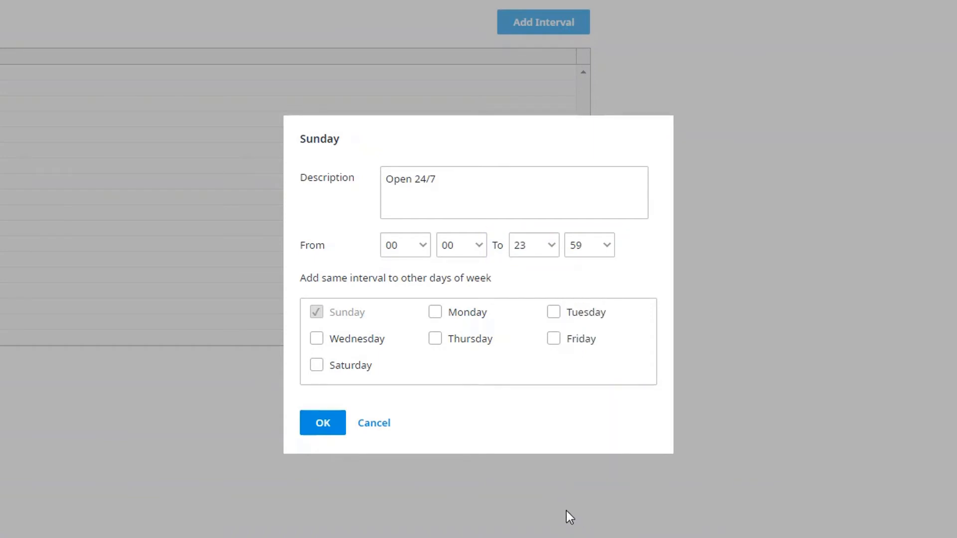
Step: Apply the same interval to Monday through Saturday and save it
left_click(436, 312)
left_click(553, 314)
left_click(553, 339)
left_click(435, 339)
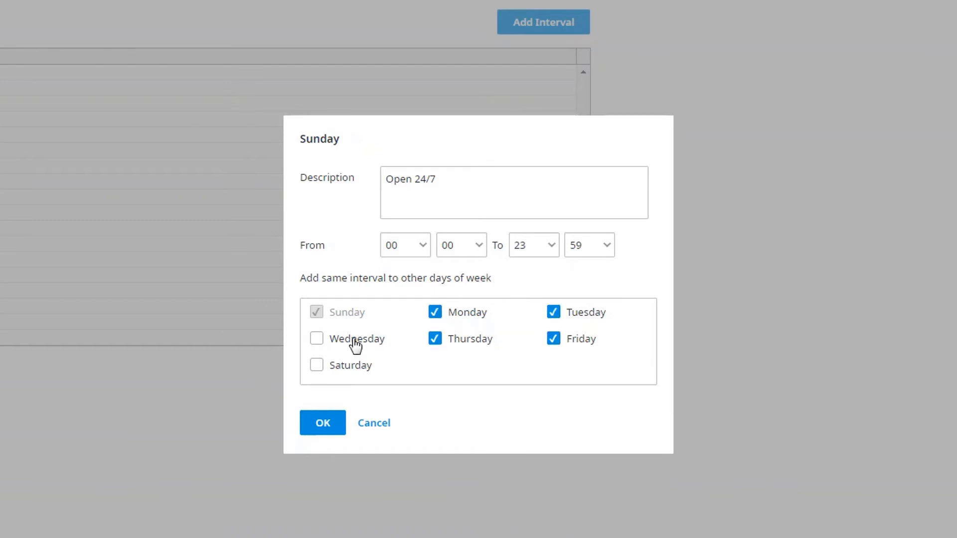
left_click(317, 340)
left_click(317, 366)
left_click(321, 424)
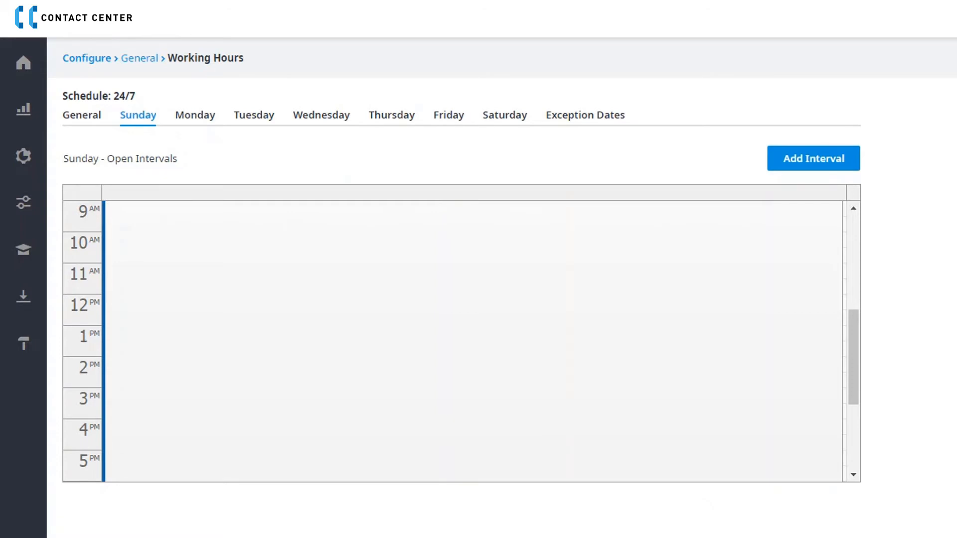
Step: Check the open intervals of the 24/7 schedule for Monday through Thursday
left_click(195, 118)
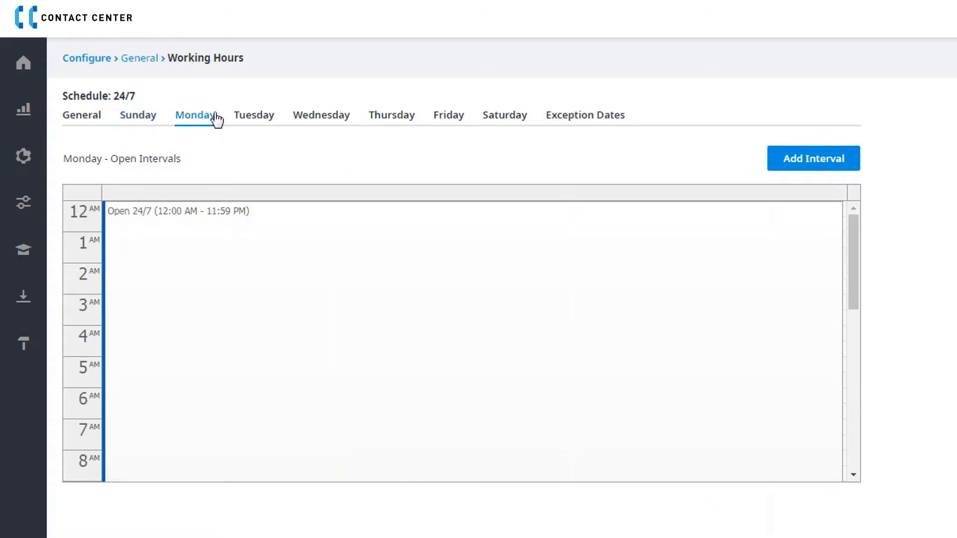
left_click(252, 121)
left_click(312, 124)
left_click(389, 126)
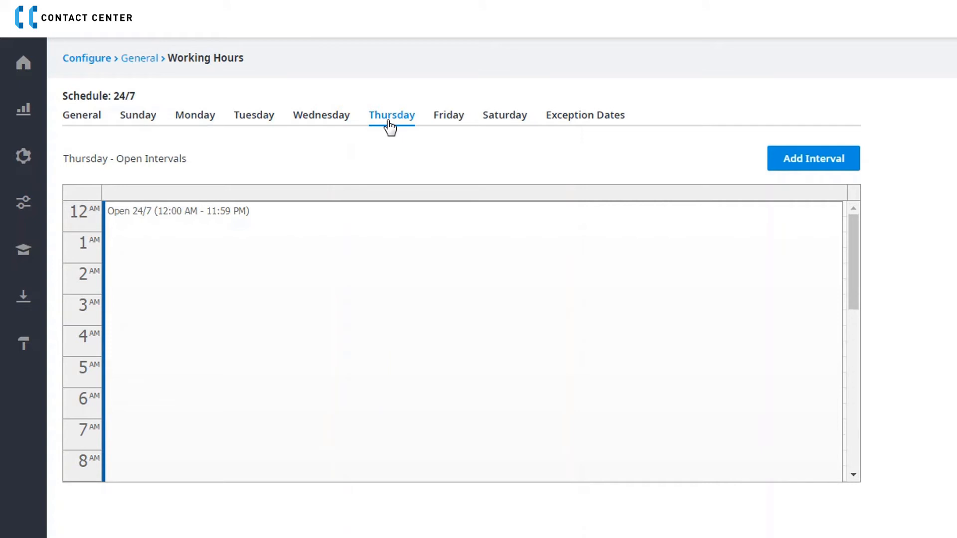
Step: Add an exception date named "Office Party" on 12/20/2019 to the 24/7 schedule
left_click(574, 123)
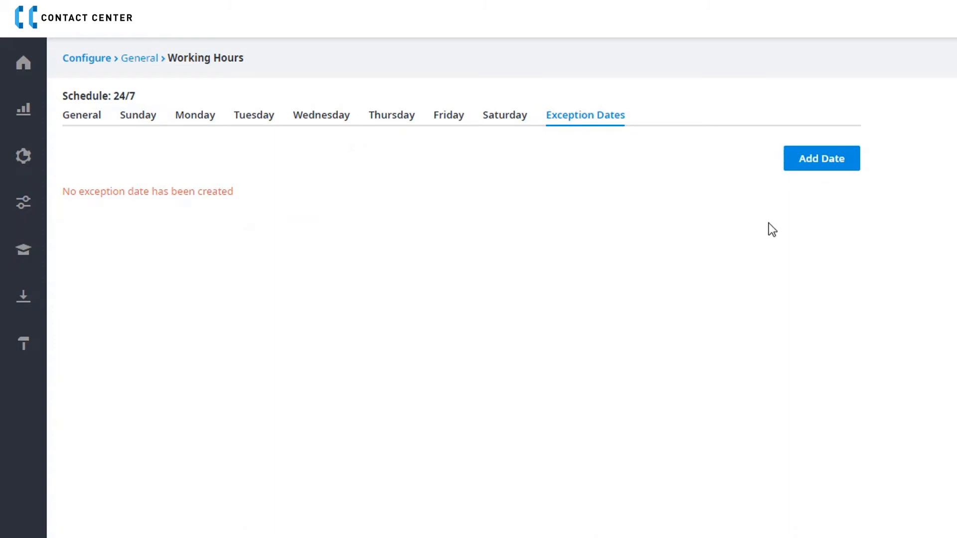
left_click(823, 167)
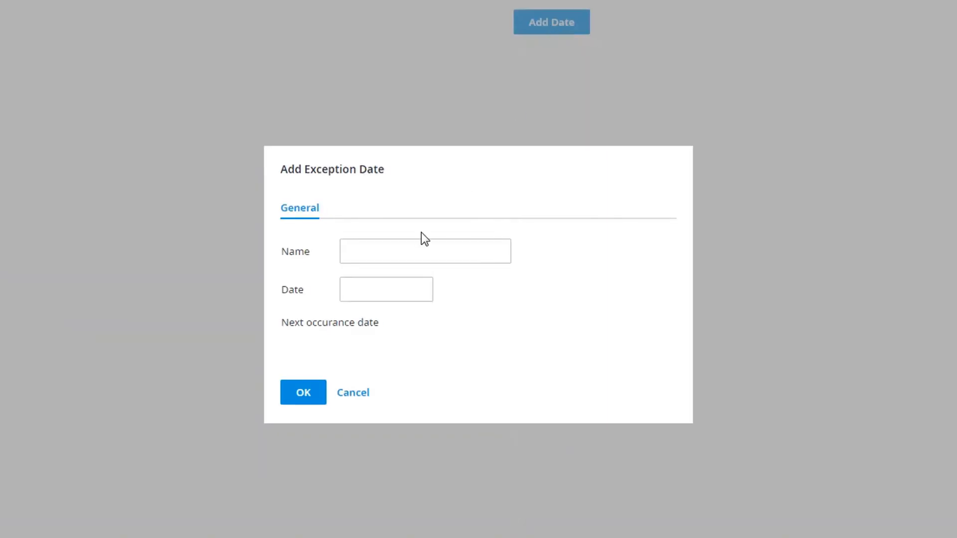
left_click(406, 257)
type("Office Party")
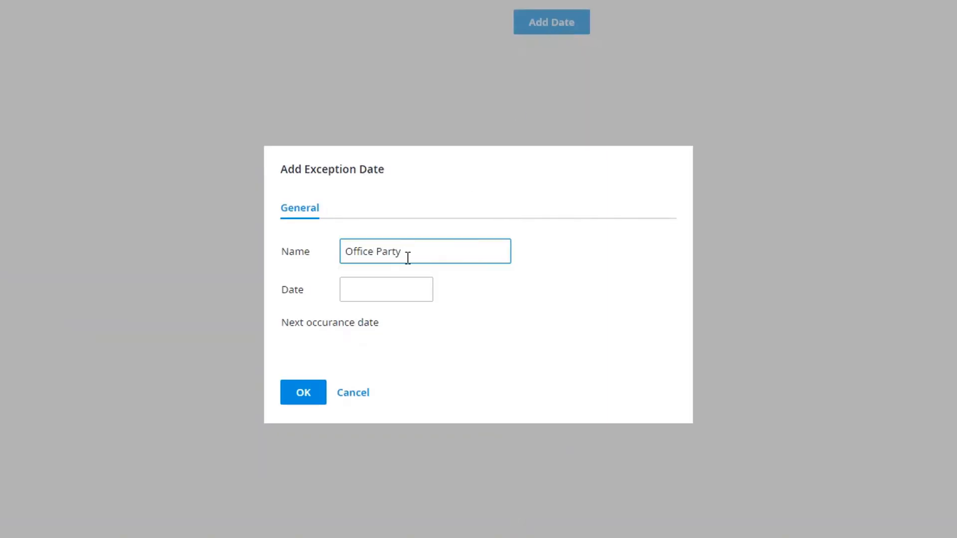
left_click(387, 289)
left_click(449, 390)
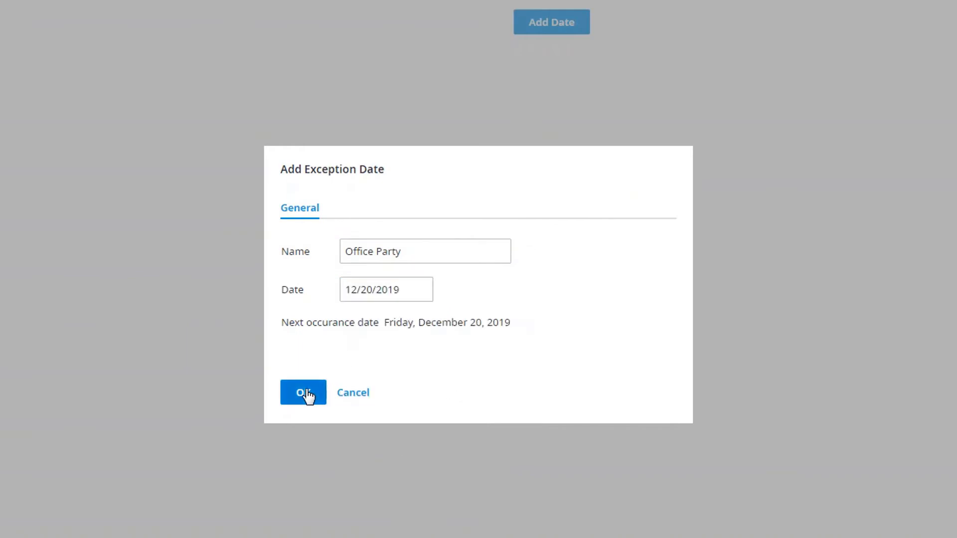
left_click(304, 393)
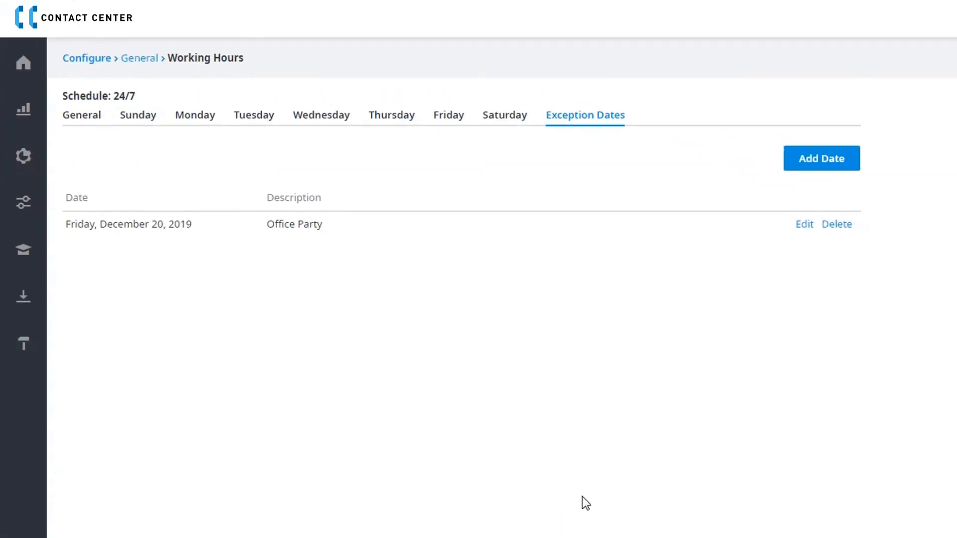
Step: Add an open interval described "Office Party" from 06:00 to 08:00 to the Office Party exception date and save it
left_click(803, 226)
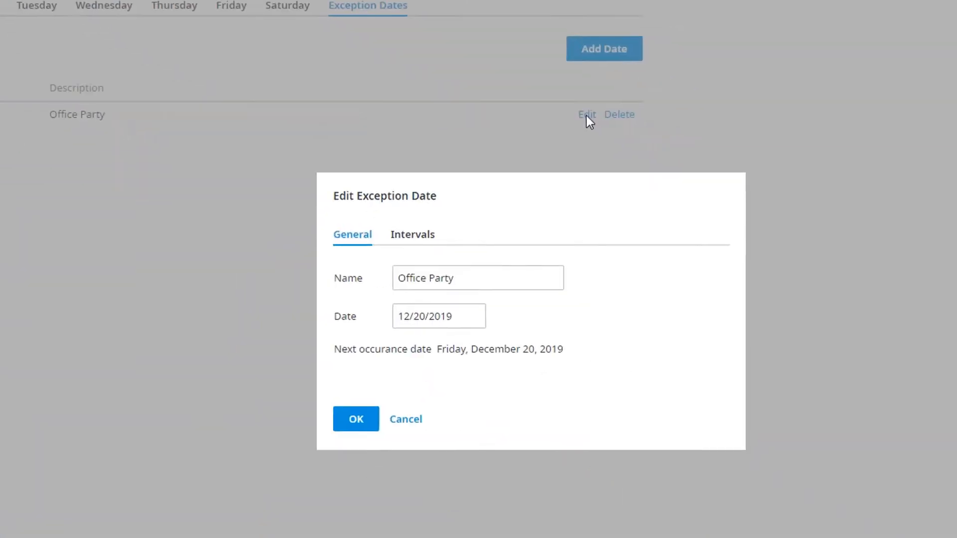
left_click(378, 213)
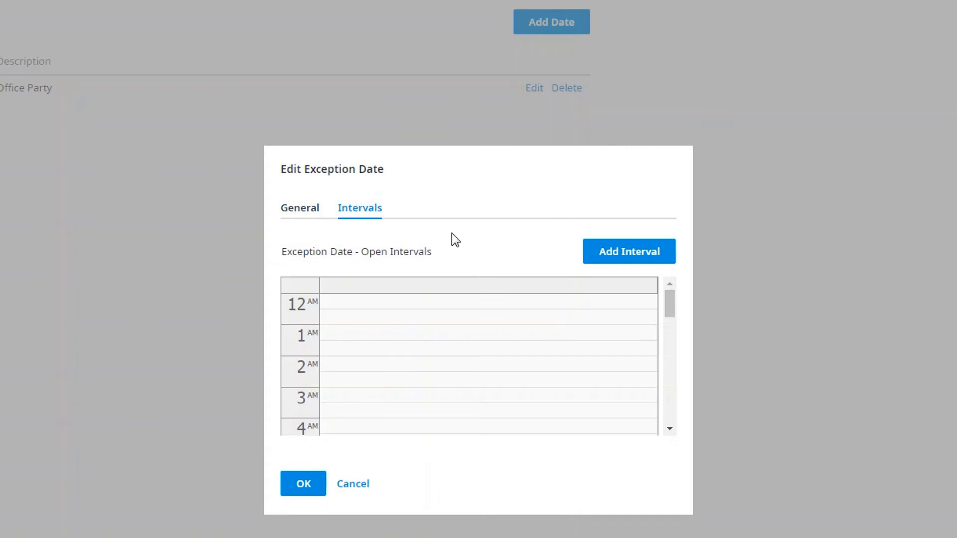
left_click(597, 255)
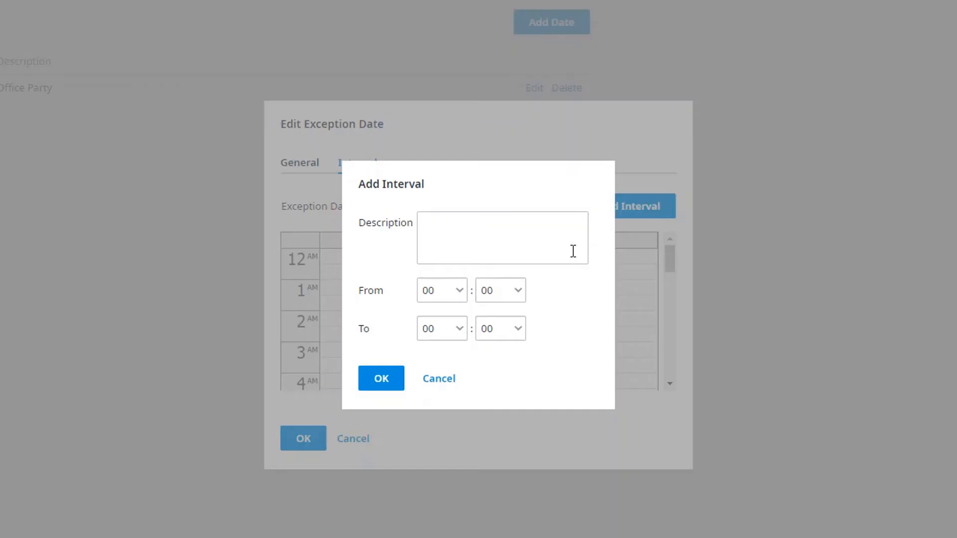
left_click(486, 240)
type("Office Party")
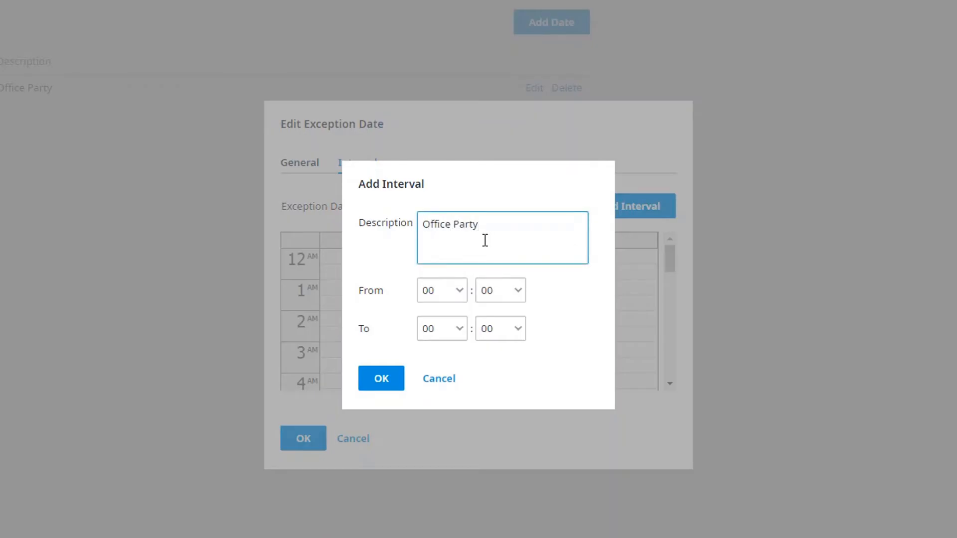
left_click(458, 291)
left_click(435, 404)
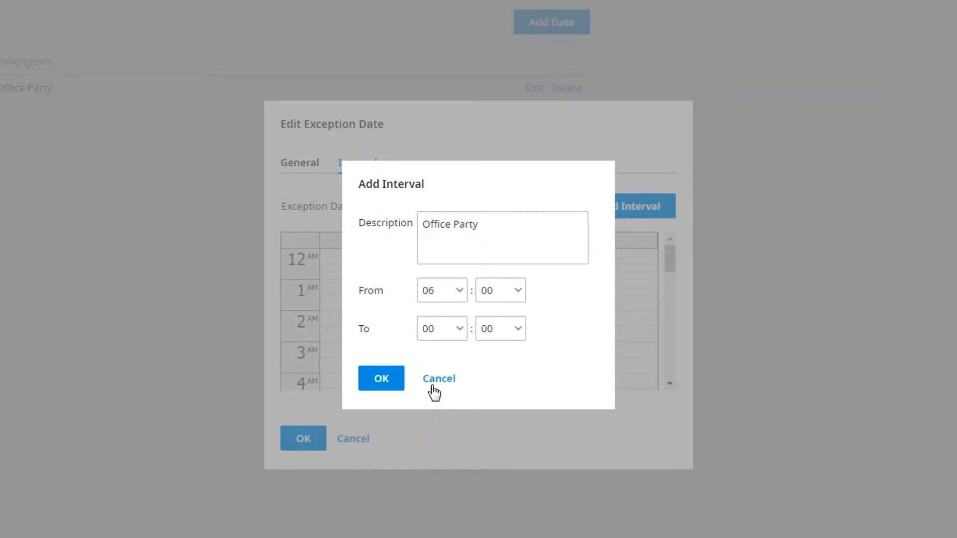
left_click(459, 330)
left_click(439, 462)
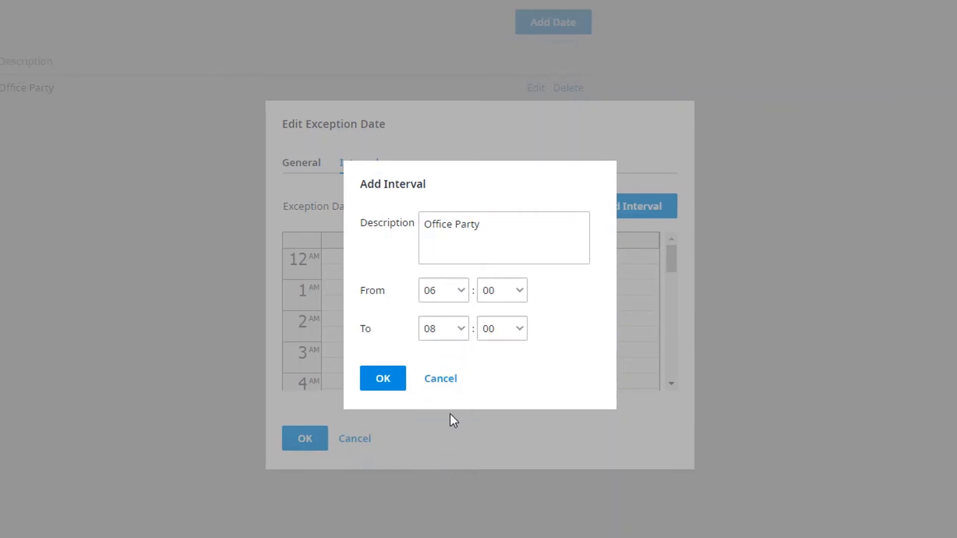
left_click(381, 380)
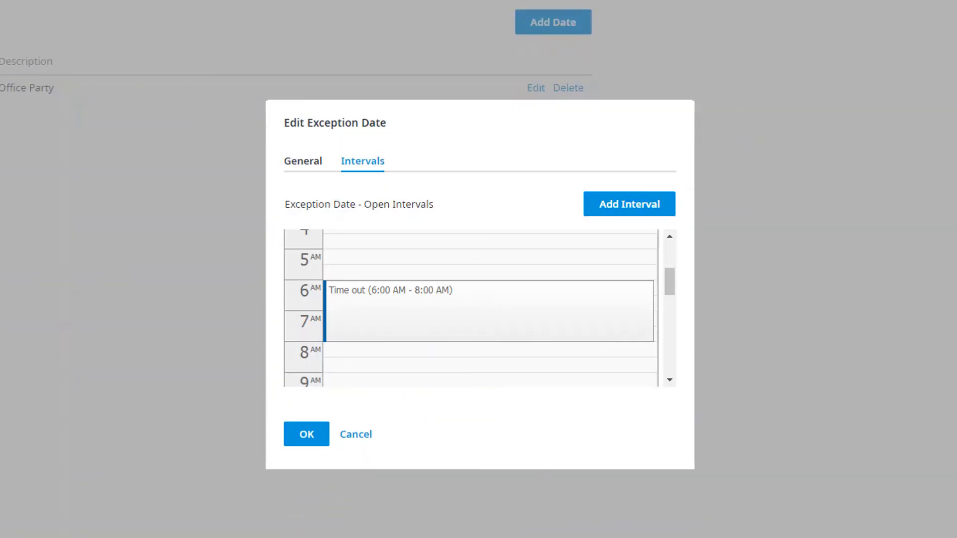
left_click(303, 438)
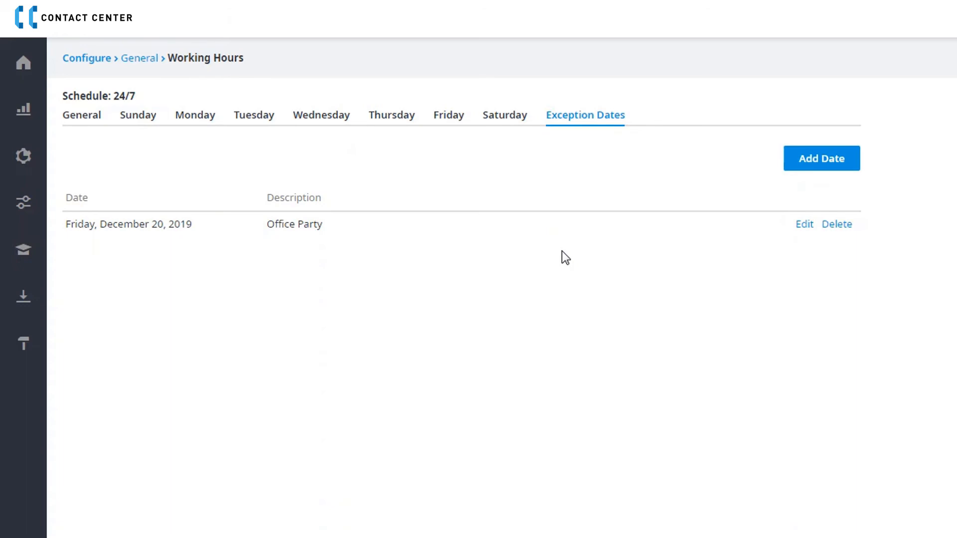
Step: Update the 24/7 schedule from its general settings and review its queue and IVR assignment options without selecting any
left_click(74, 126)
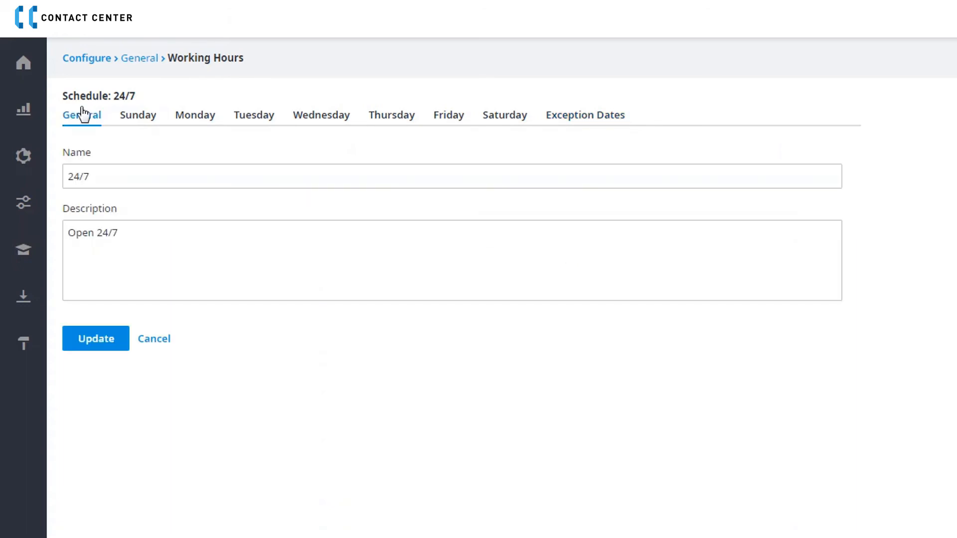
left_click(93, 343)
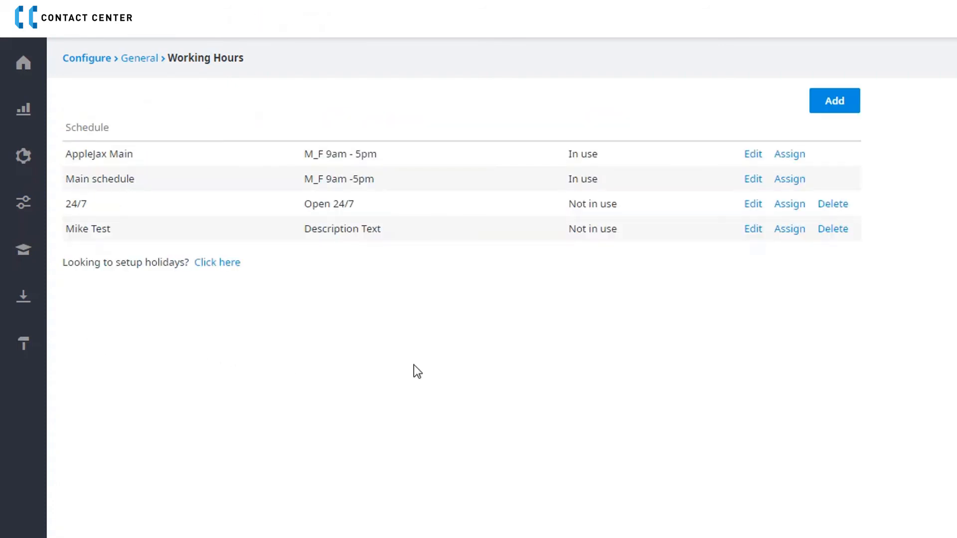
left_click(790, 209)
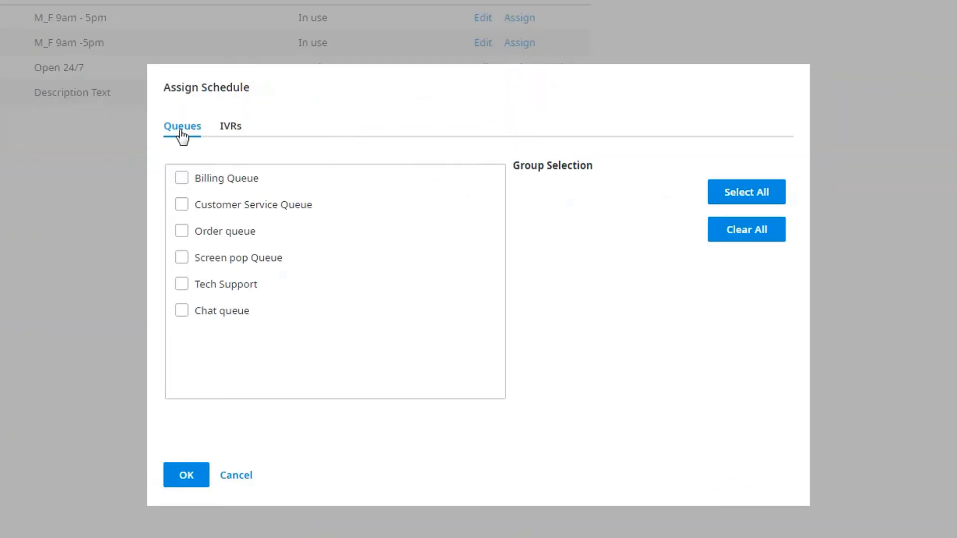
left_click(228, 129)
left_click(187, 477)
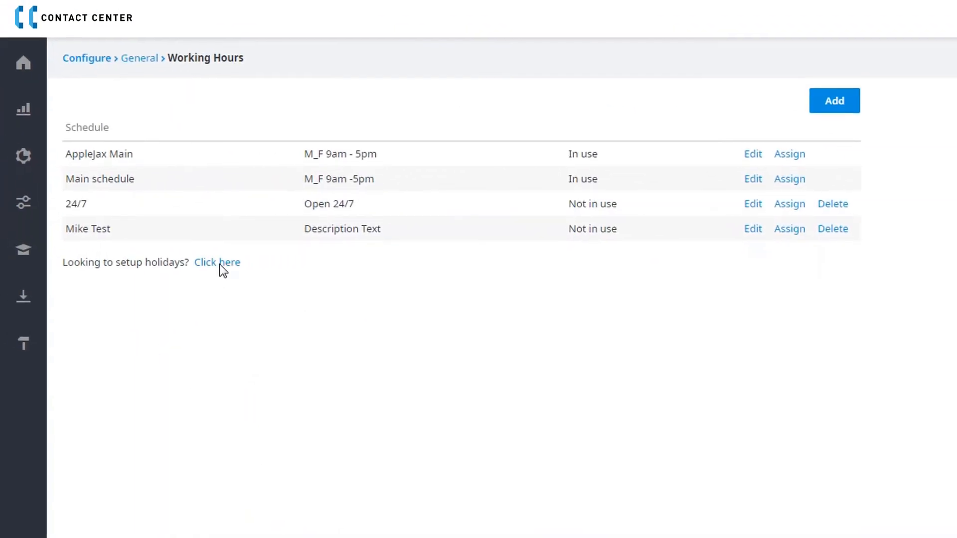
Step: Add a holiday on 12-12 for the United States region, with a person's birthday as its description
left_click(221, 266)
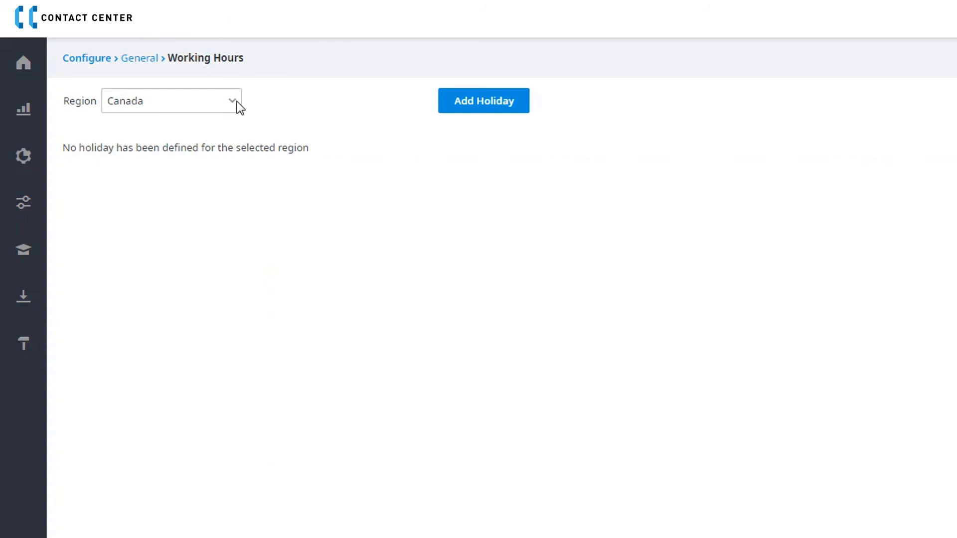
left_click(237, 101)
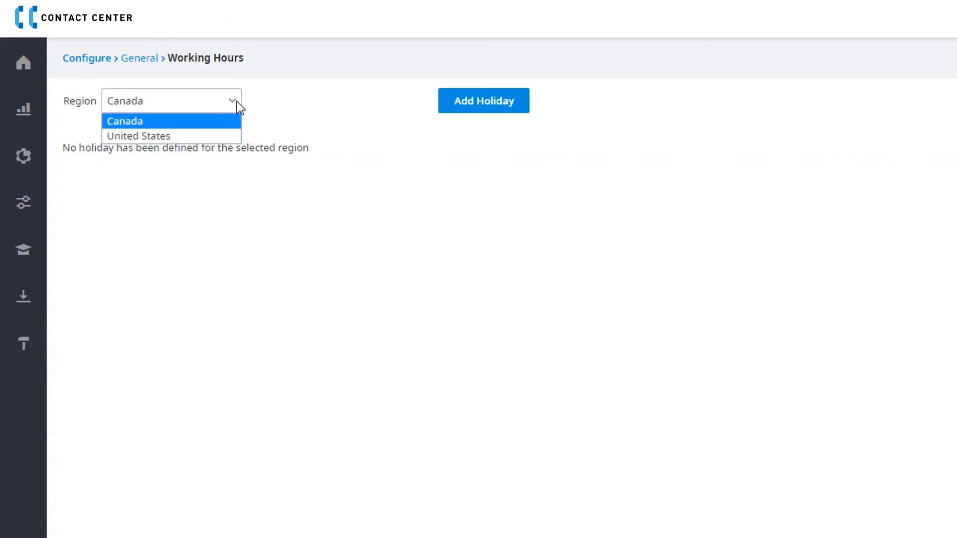
left_click(215, 137)
left_click(476, 113)
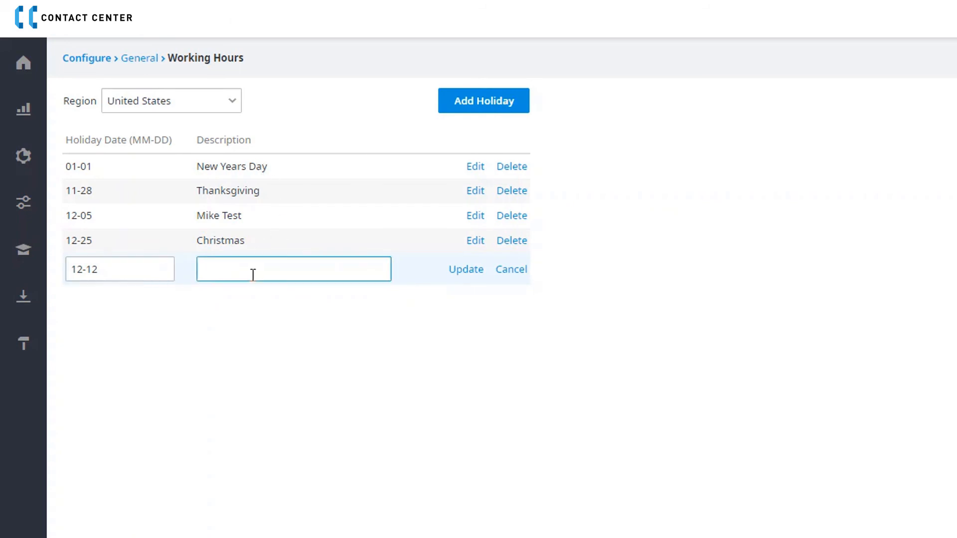
type("Jim's Birthday")
left_click(461, 269)
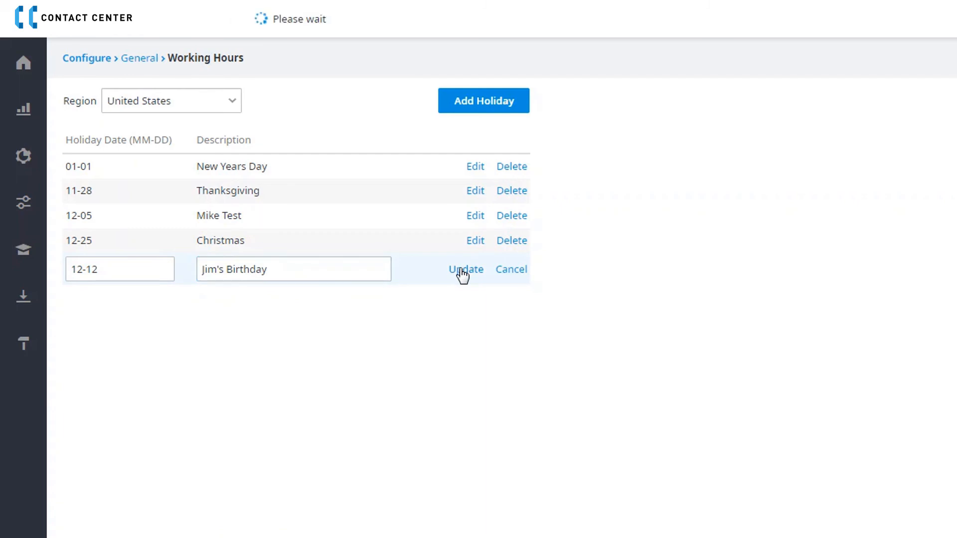